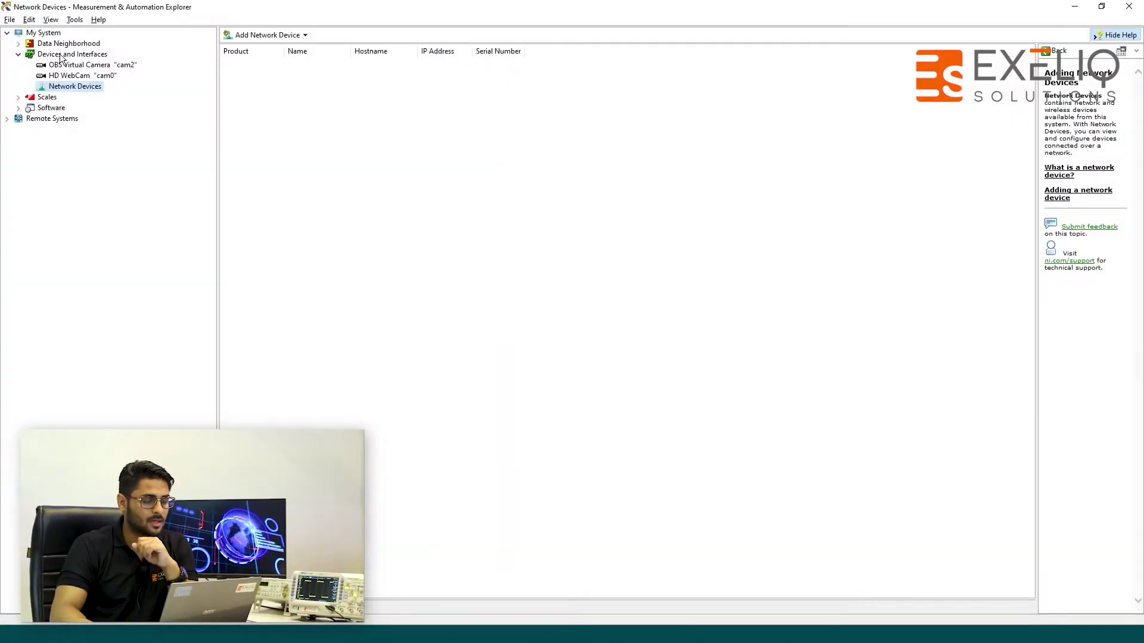
Begin adding a simulated NI-DAQmx device under Devices and Interfaces in NI MAX
click(62, 55)
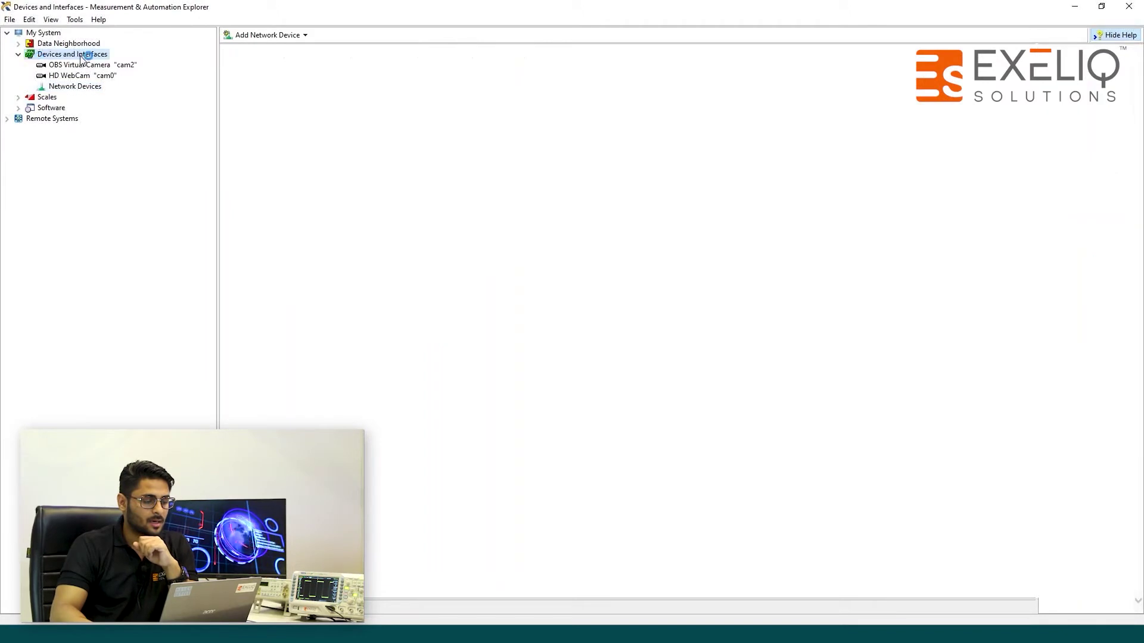
click(242, 36)
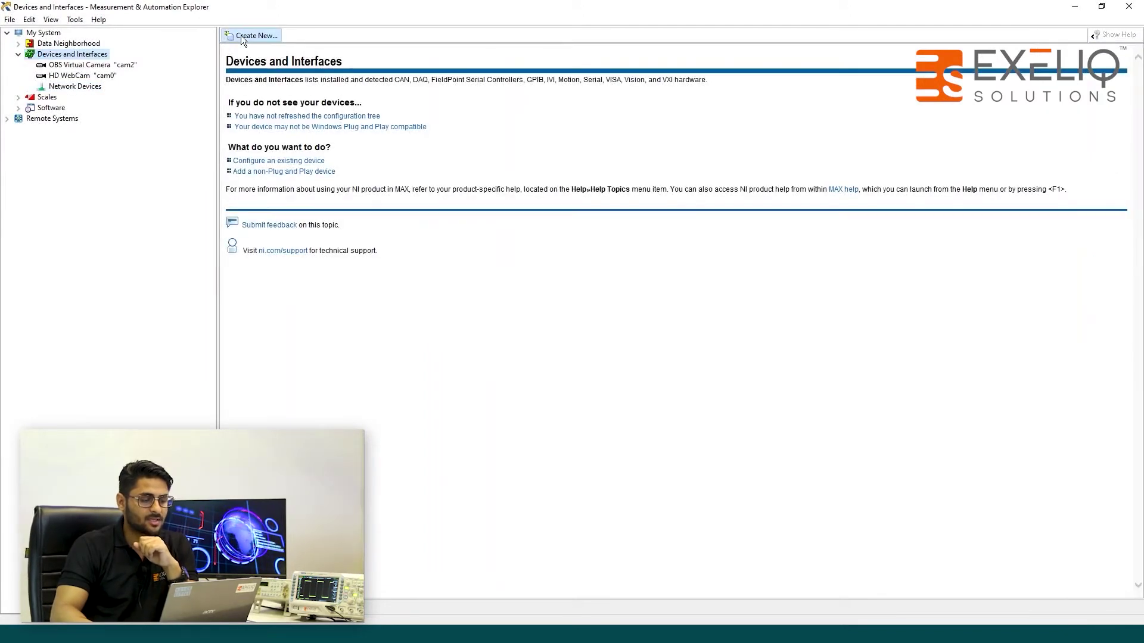
click(465, 282)
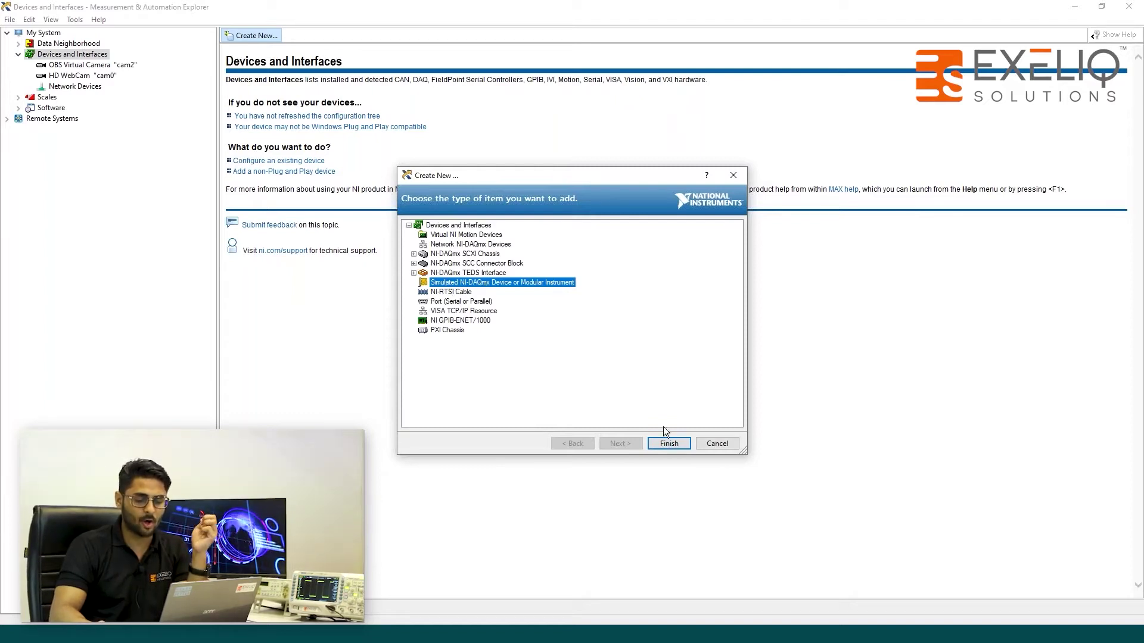
click(670, 444)
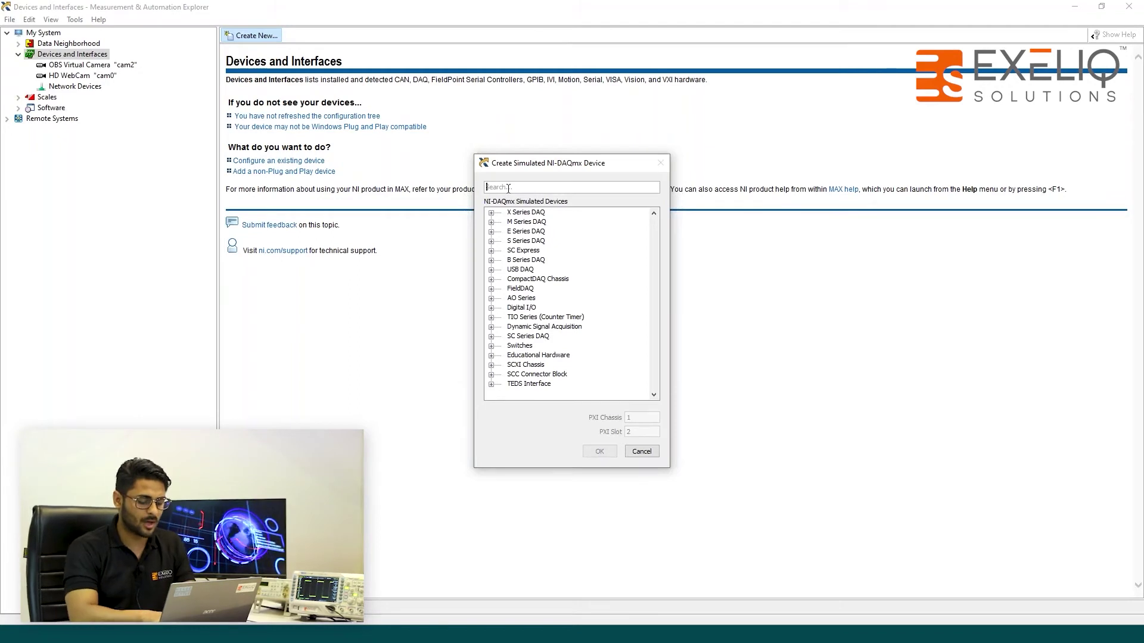
text(634)
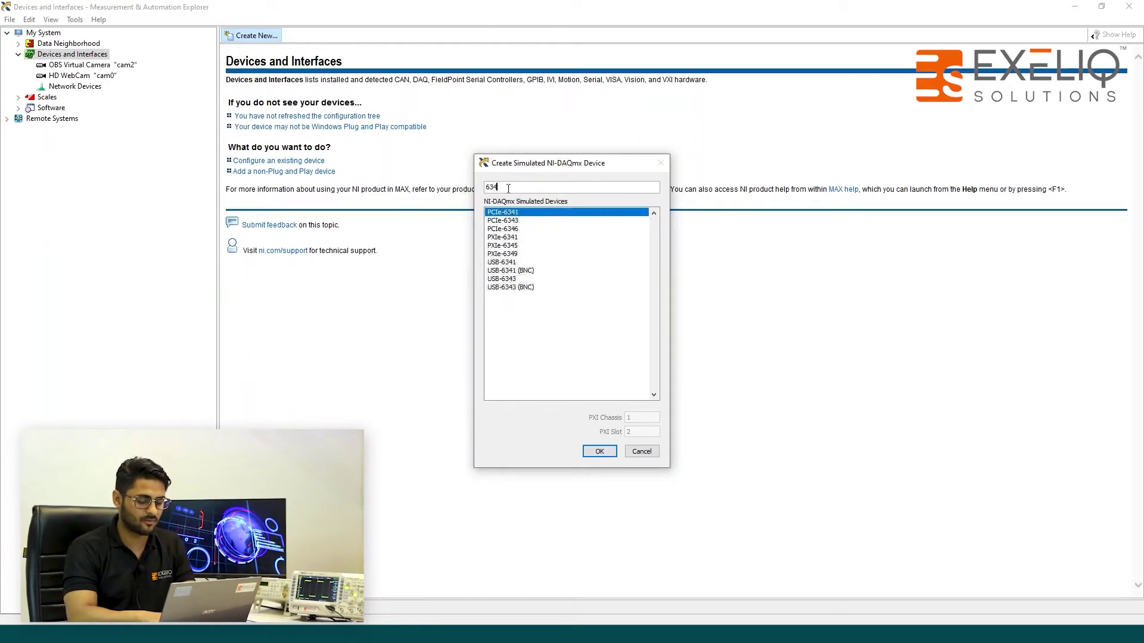
text(3)
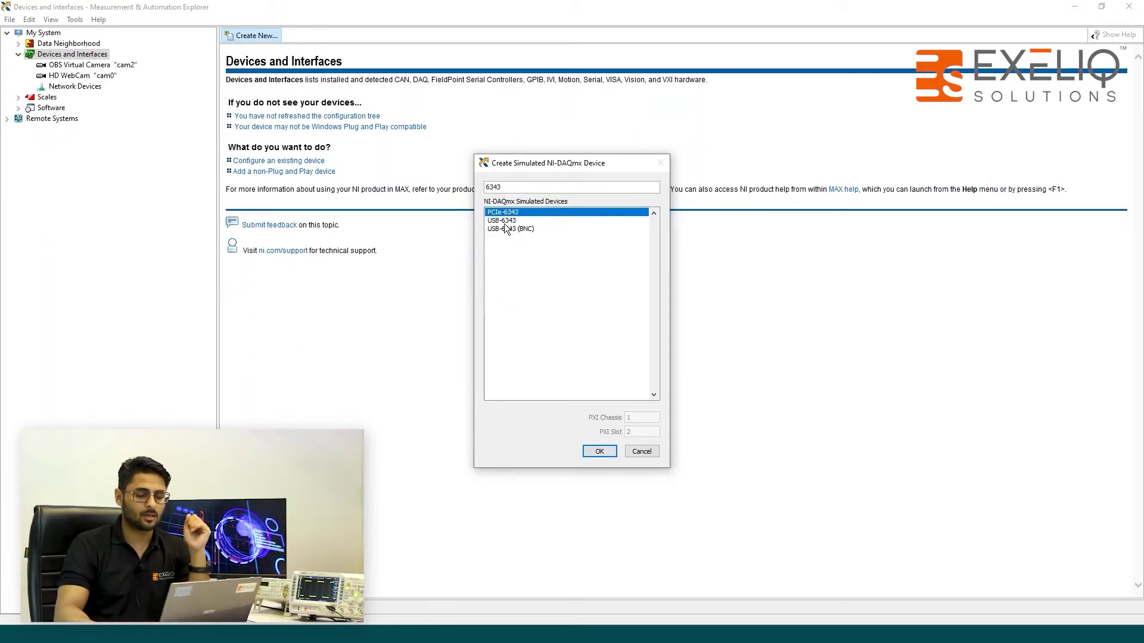
Add a simulated NI USB-6343 as Dev1 from the filtered device list
click(504, 221)
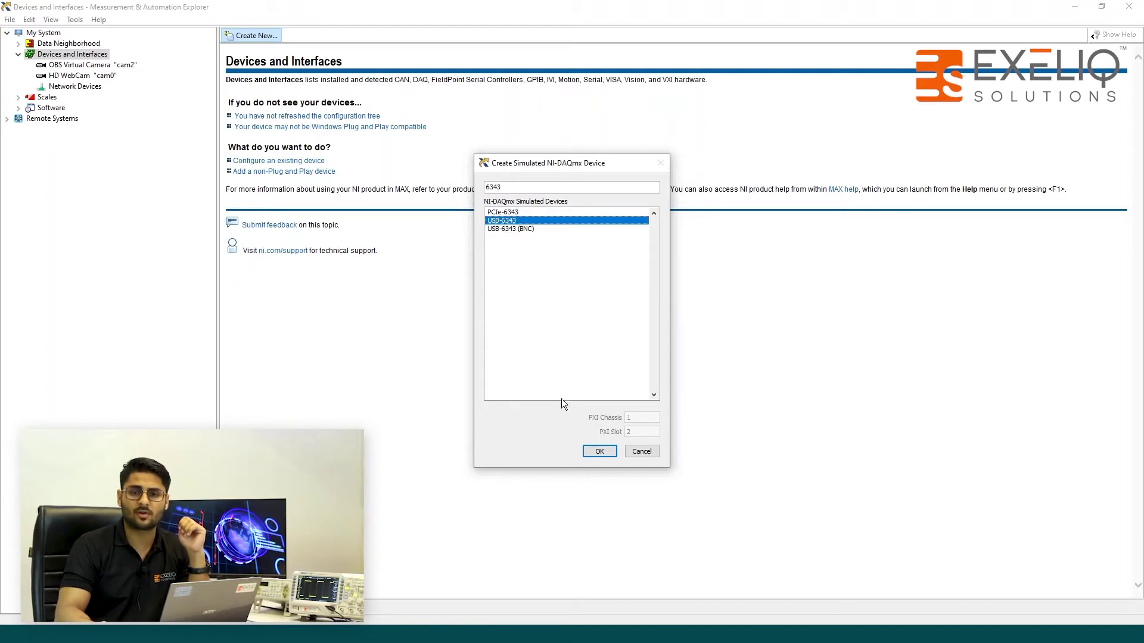
click(599, 451)
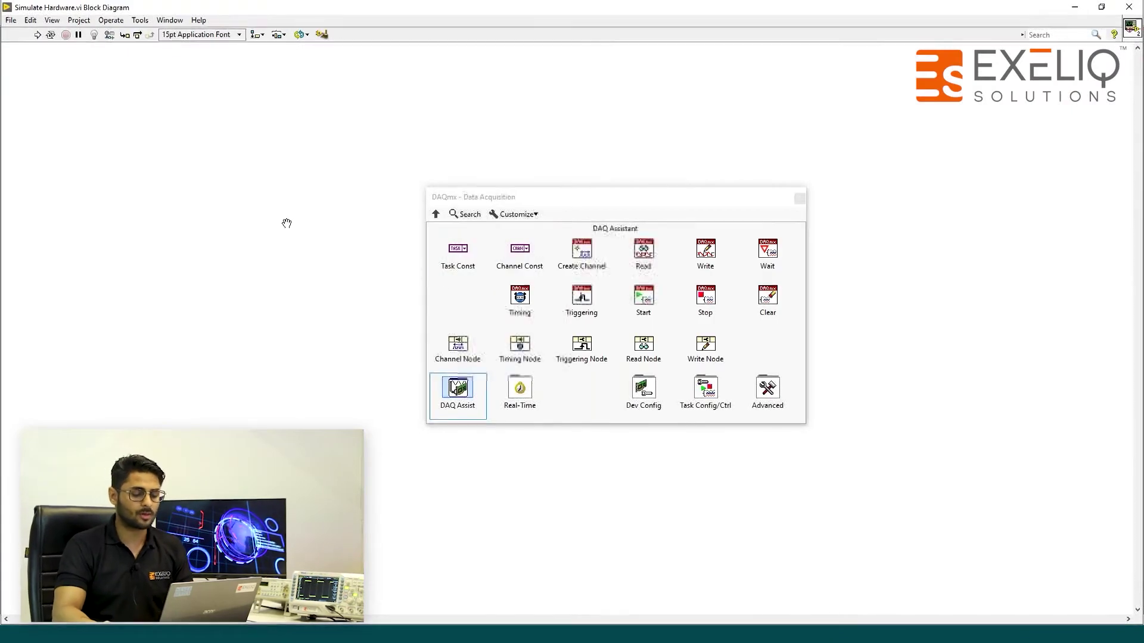
Place a DAQ Assistant on the block diagram and browse to the analog input voltage measurement
click(278, 218)
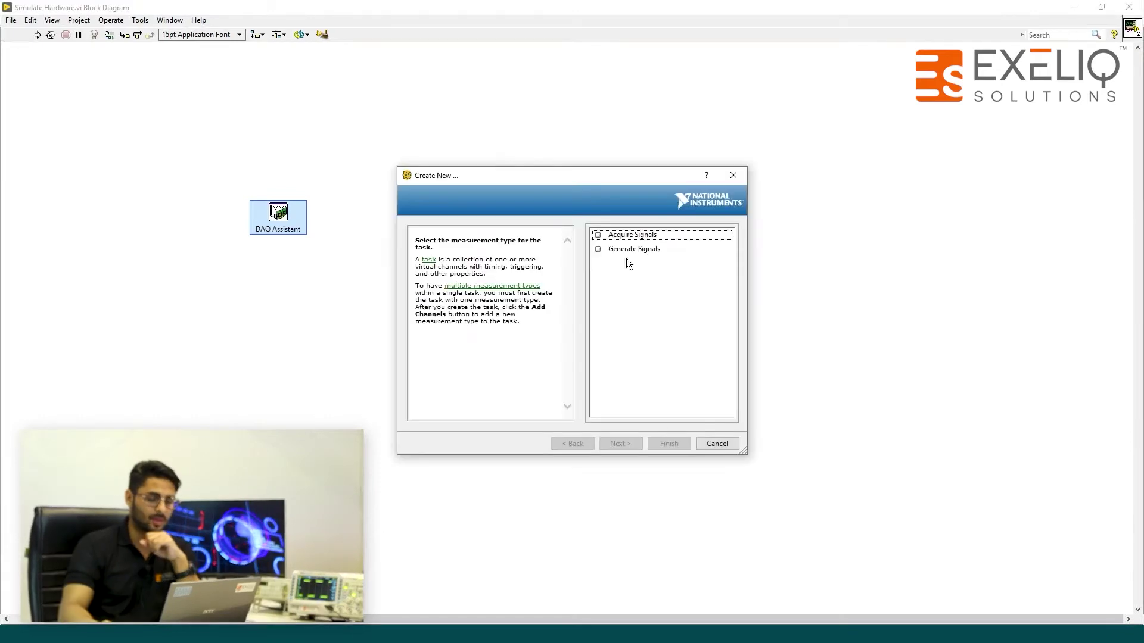
double_click(631, 237)
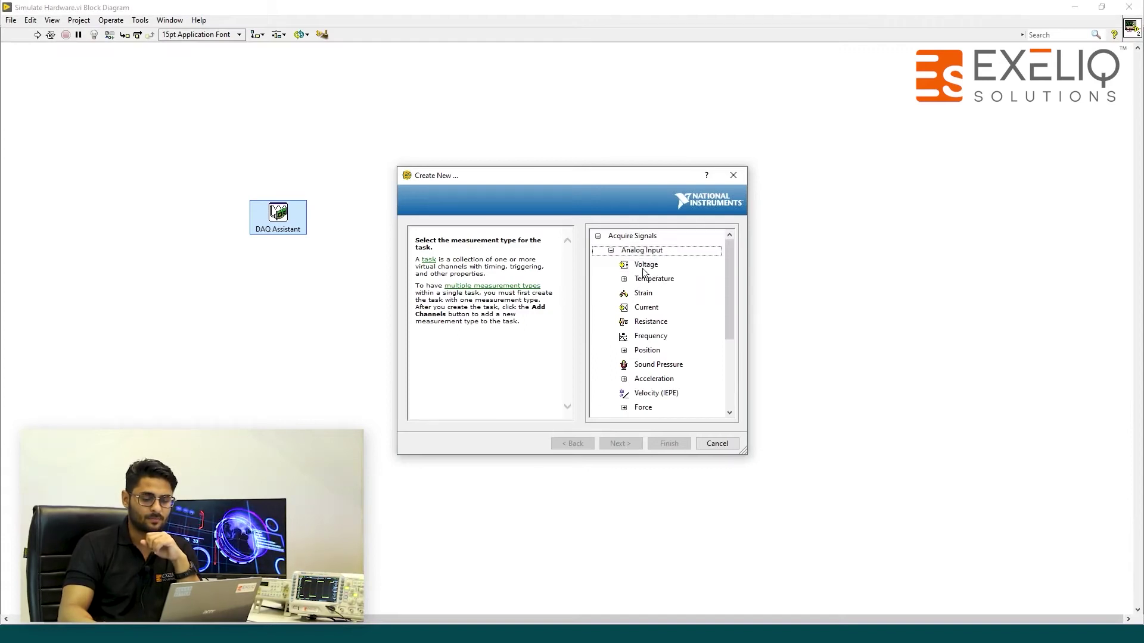
click(644, 267)
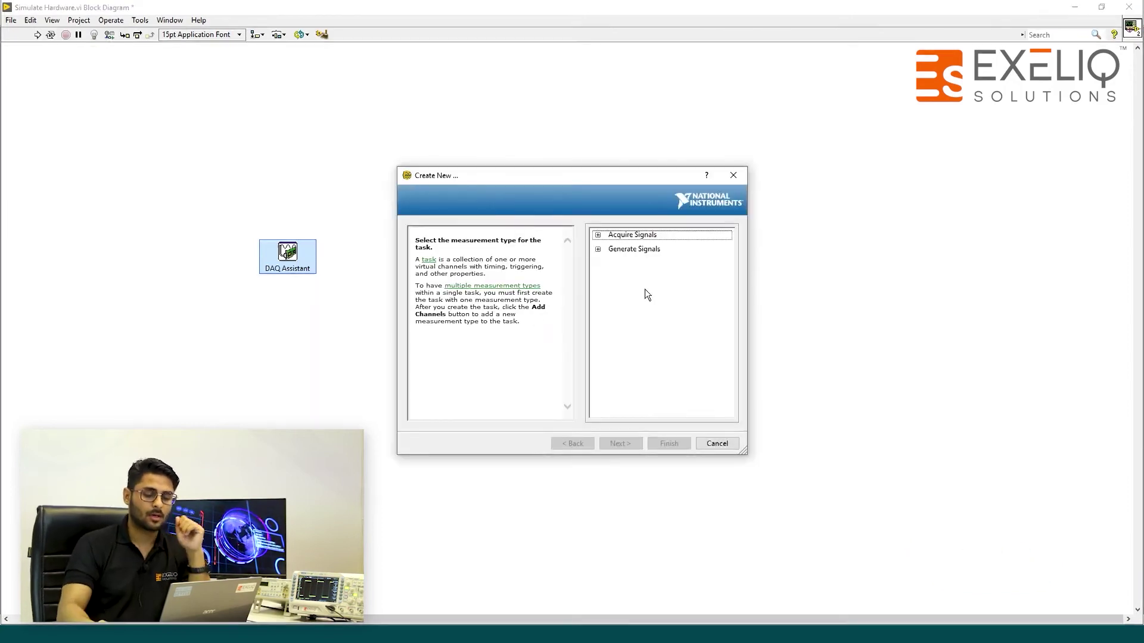
Choose Acquire Signals > Analog Input > Voltage, creating a ±10 V task on Dev1 ai0
double_click(643, 234)
double_click(642, 250)
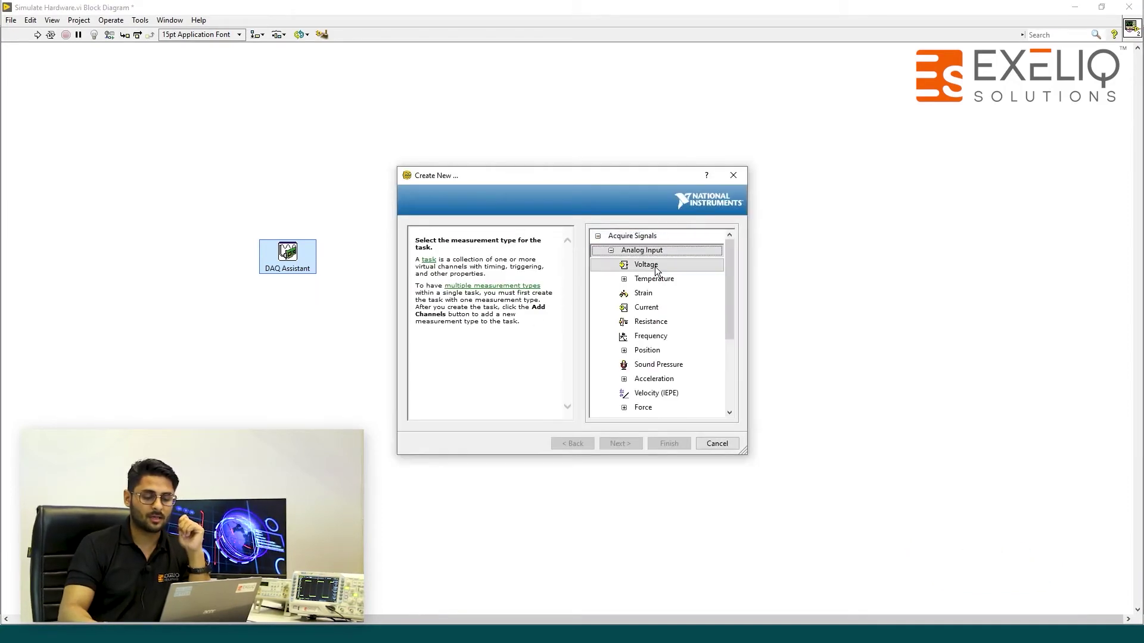
click(643, 265)
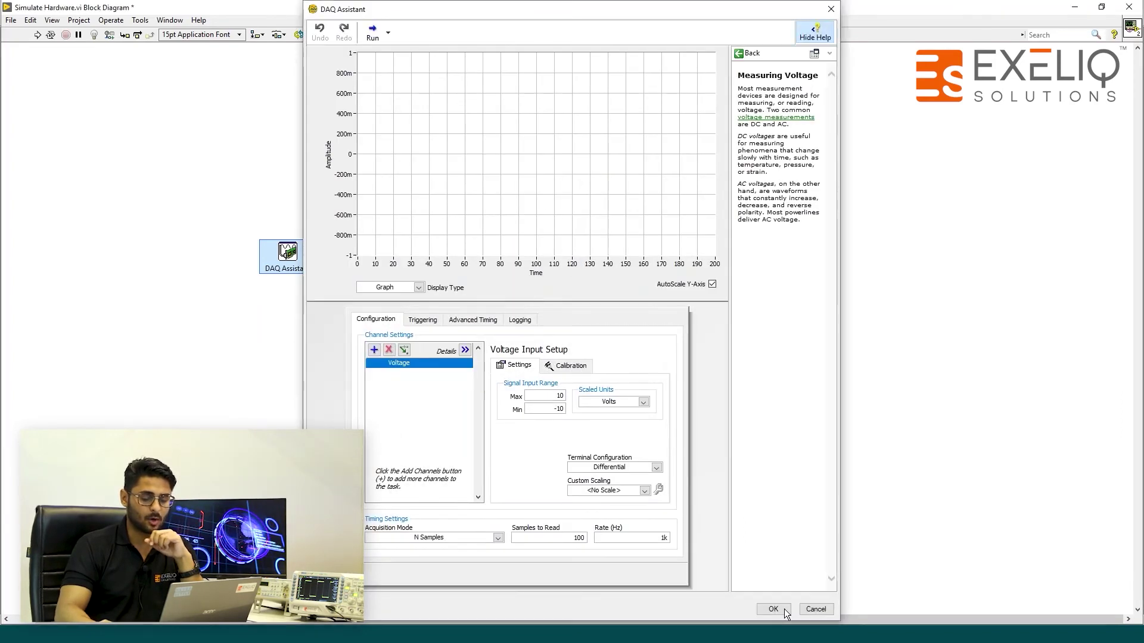
Switch the task to Continuous Samples, accept the settings, and run the VI
click(495, 538)
click(482, 578)
click(480, 578)
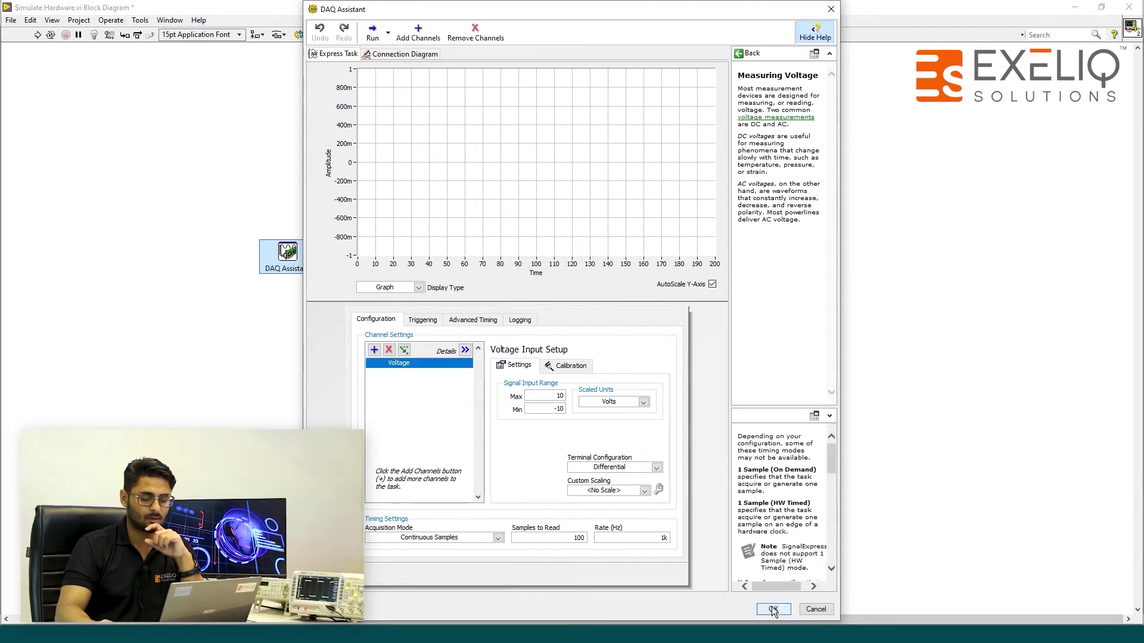
mouse_move(535, 161)
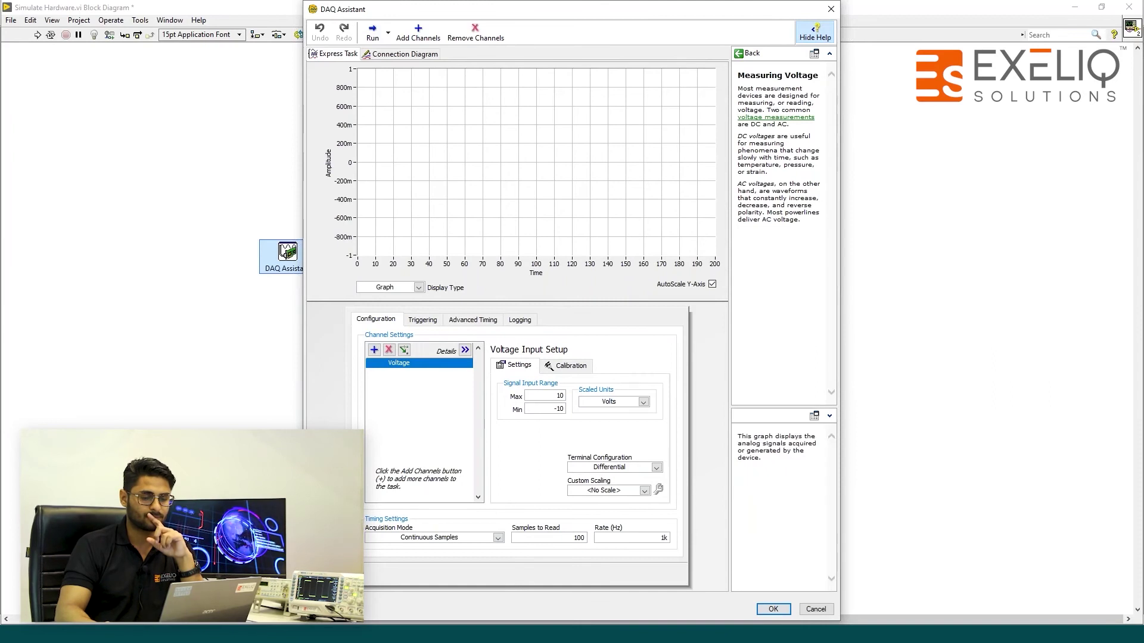
key(Return)
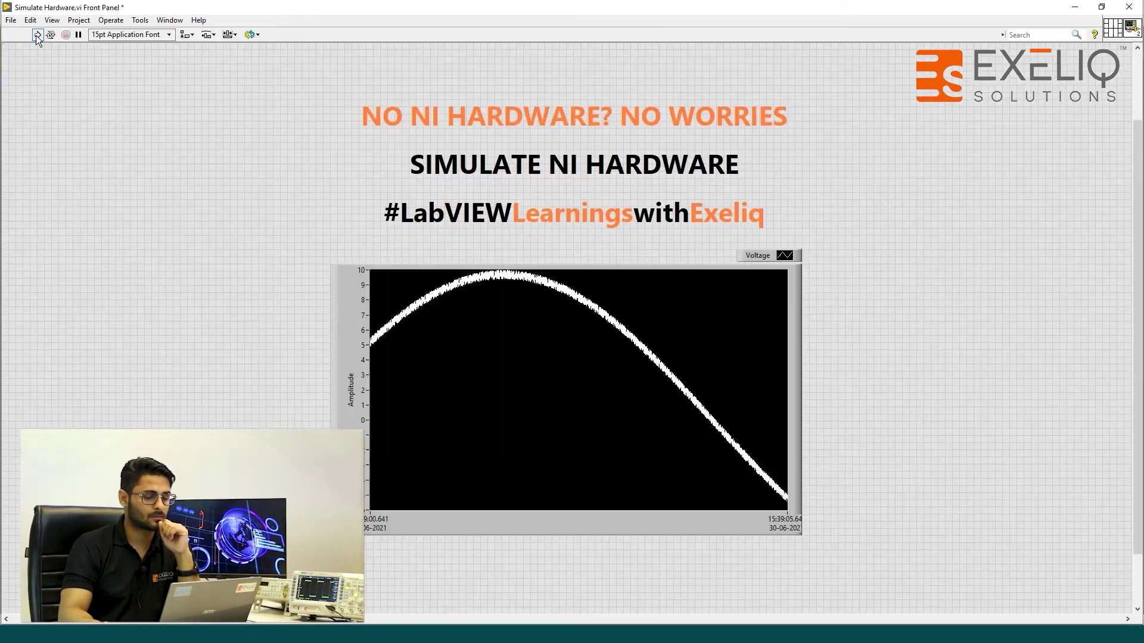
click(35, 36)
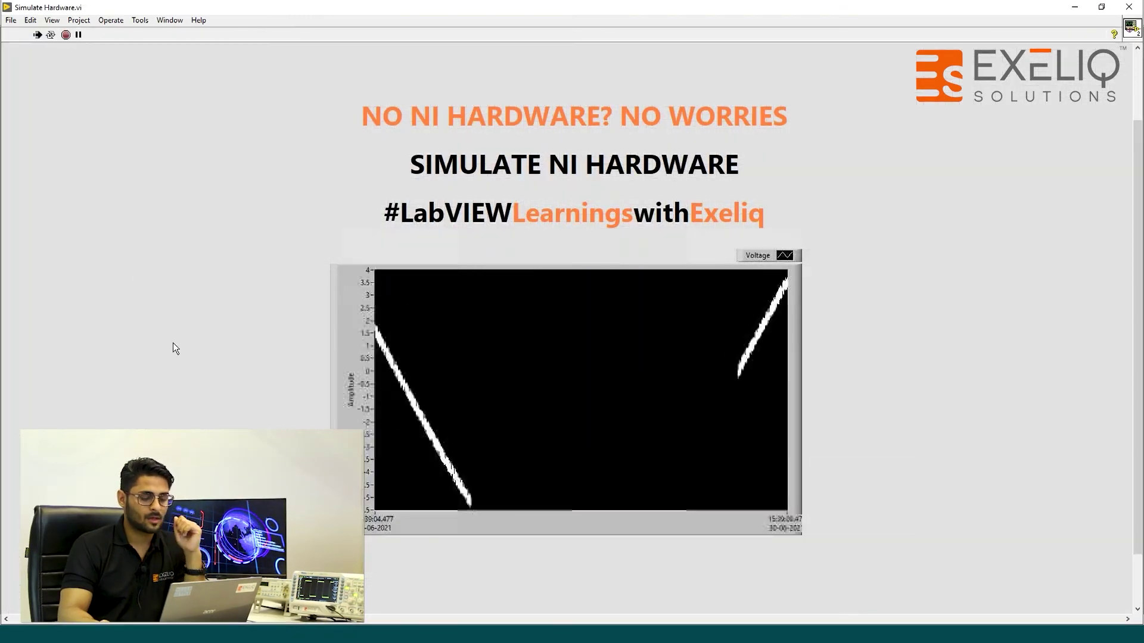